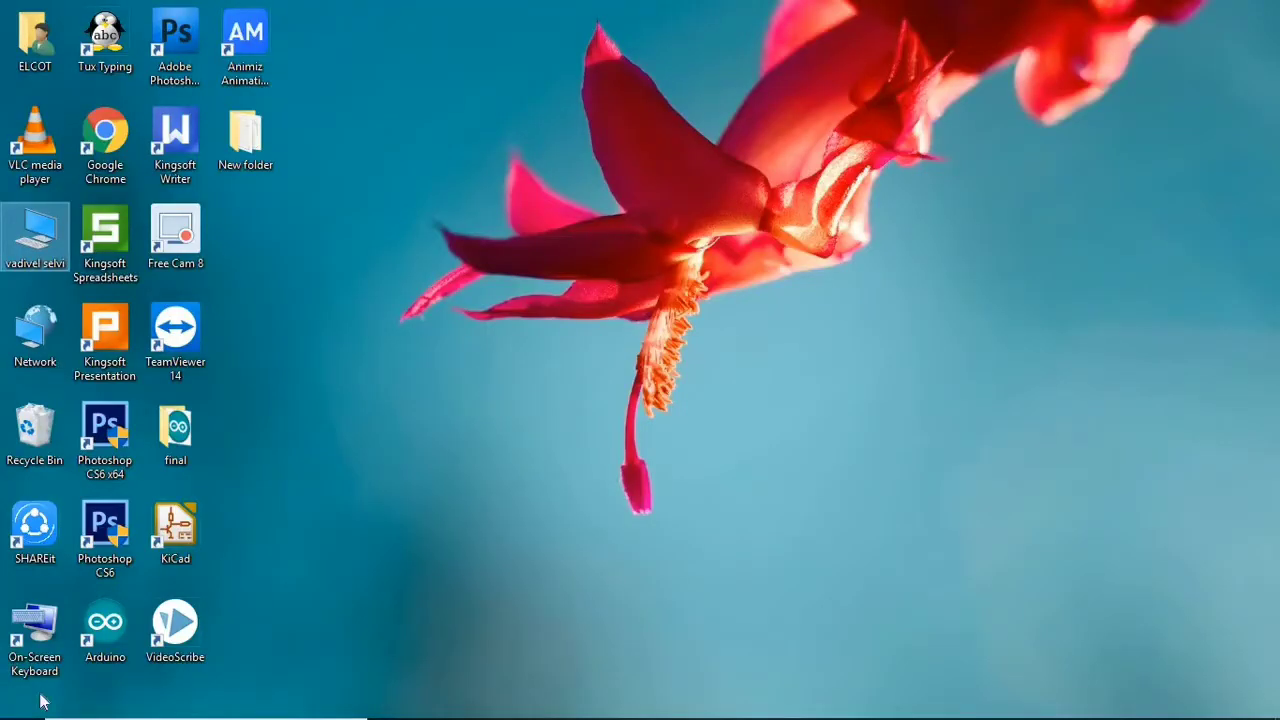
# Open the computer's drive overview in a maximized window and check the contents of USB Drive (E:), returning to the overview
pyautogui.click(49, 264)
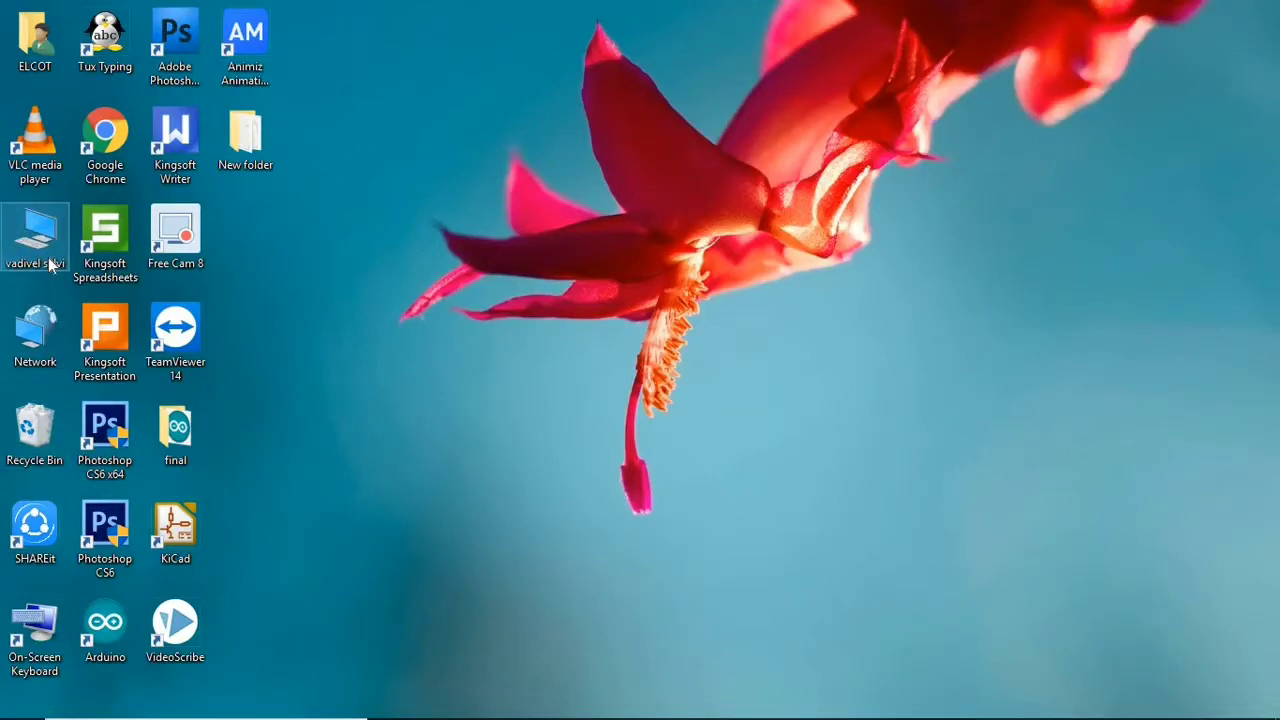
pyautogui.doubleClick(49, 264)
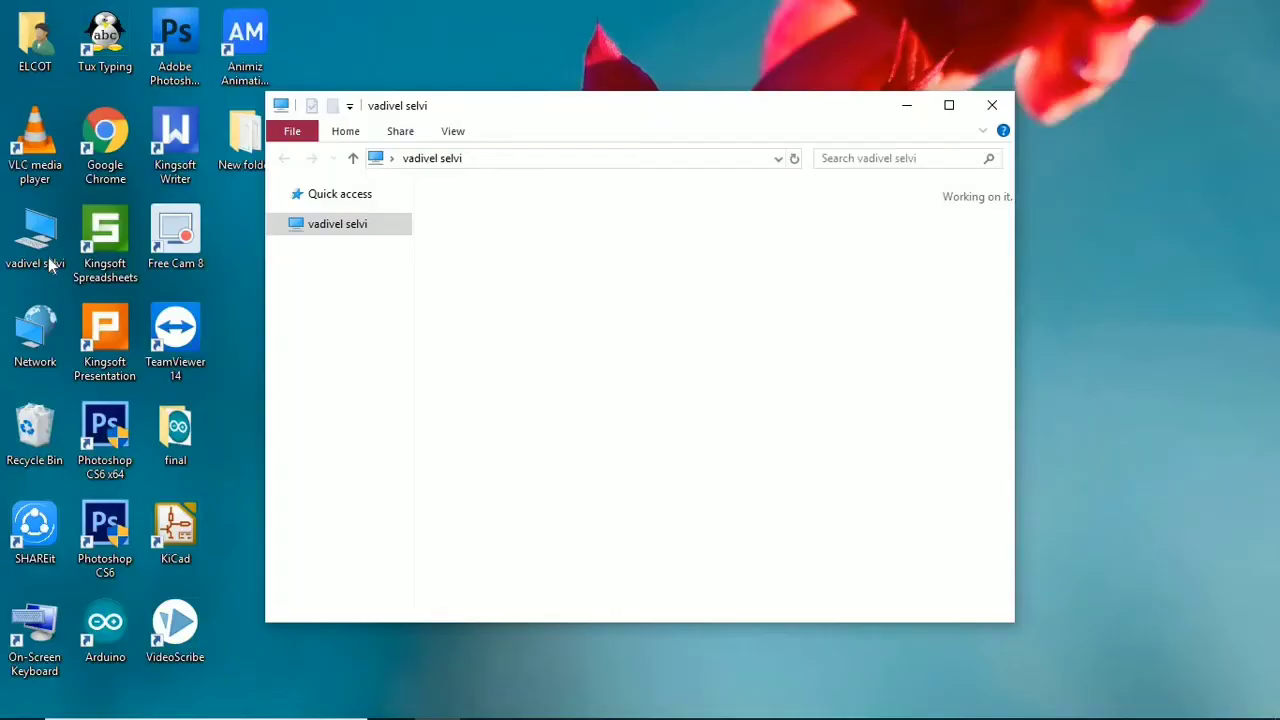
pyautogui.click(945, 106)
pyautogui.click(930, 95)
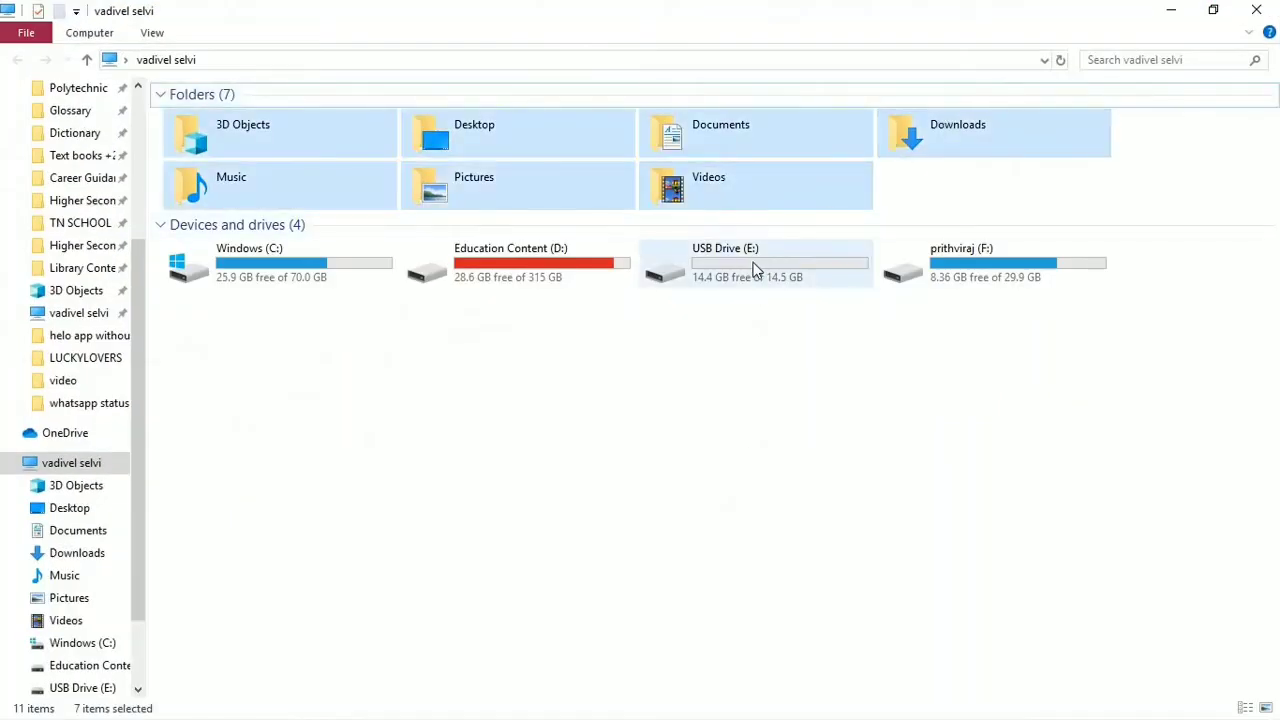
pyautogui.doubleClick(755, 270)
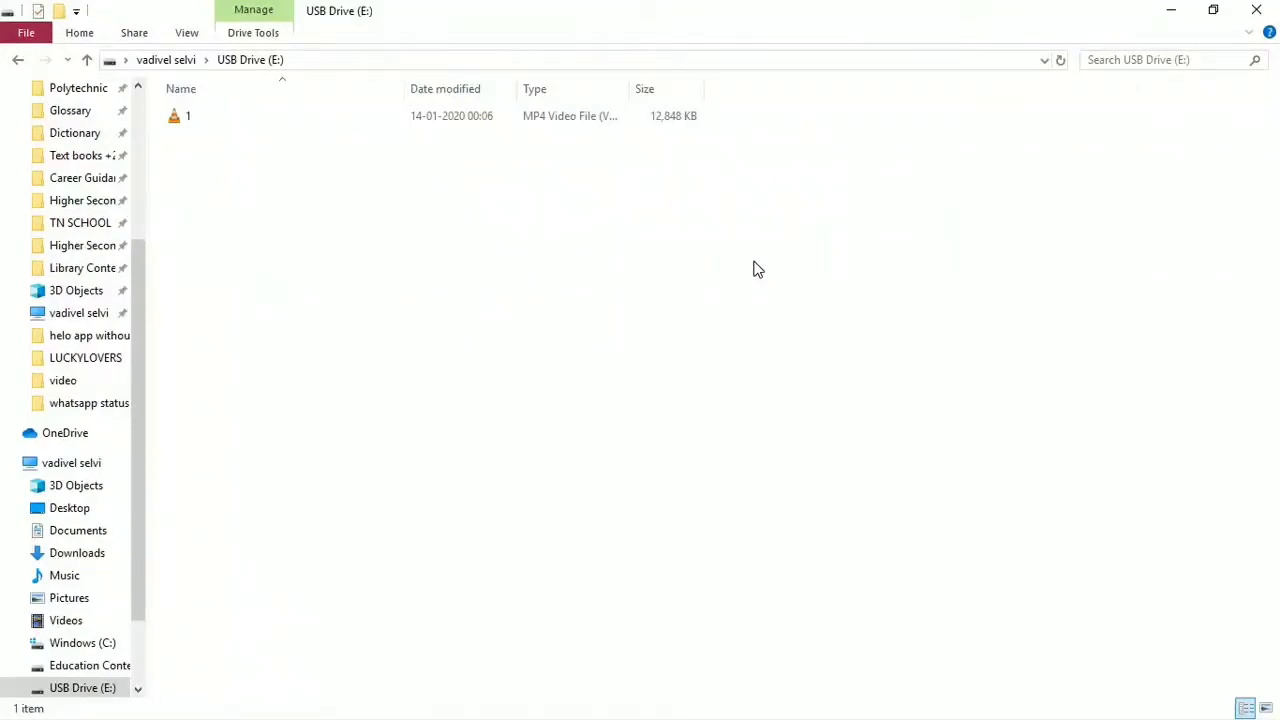
pyautogui.hotkey('alt', 'Left')
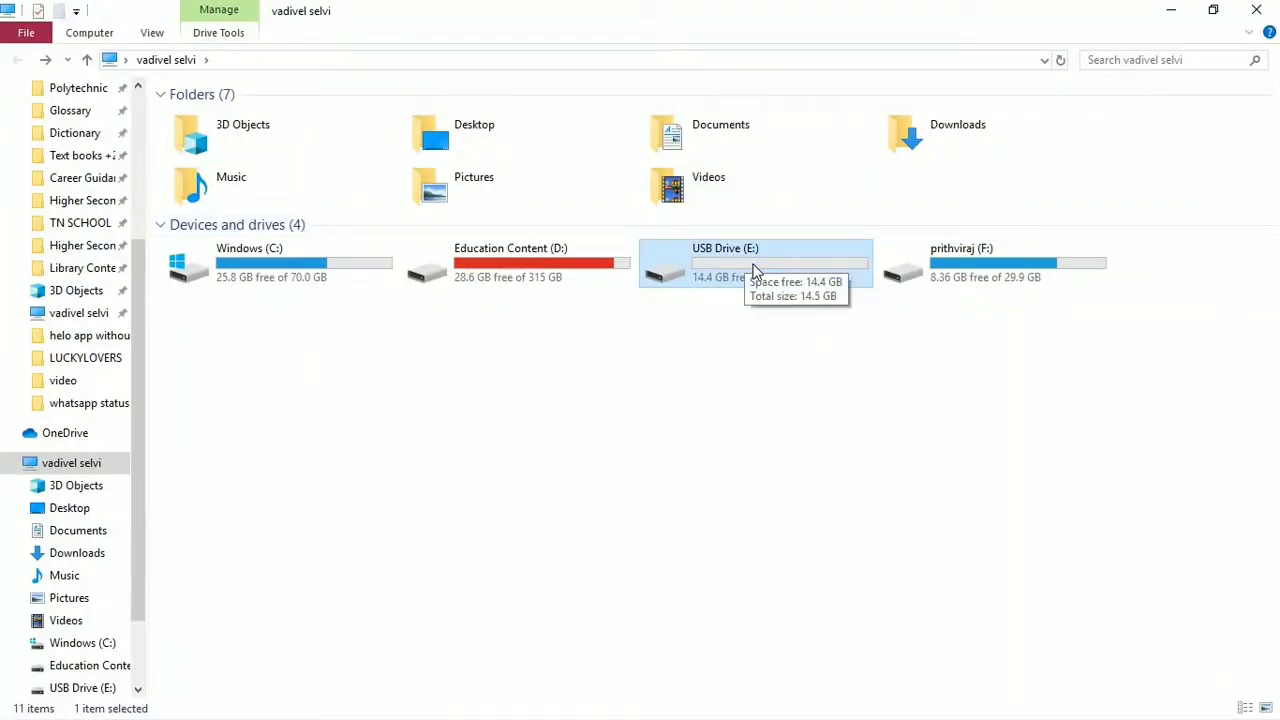
# Turn on BitLocker for USB Drive (E:), choosing to unlock it with a password, and enter and re-enter the drive password
pyautogui.rightClick(743, 244)
pyautogui.rightClick(700, 244)
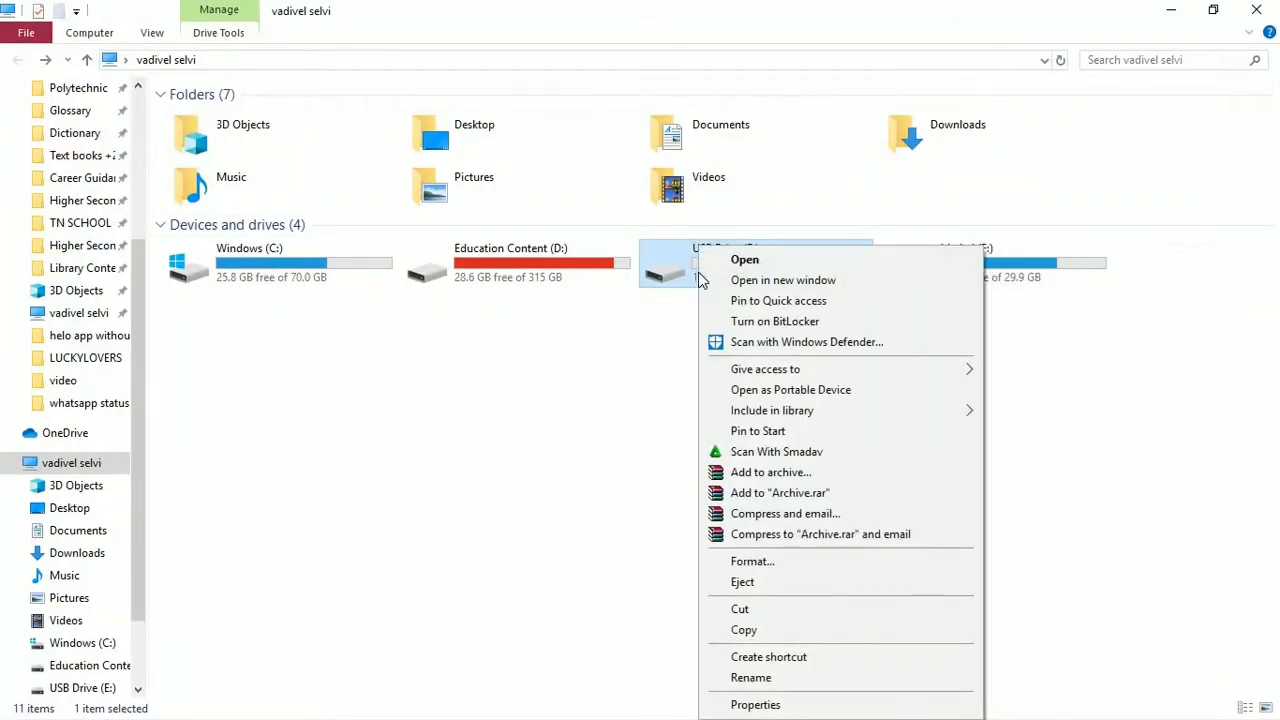
pyautogui.click(770, 322)
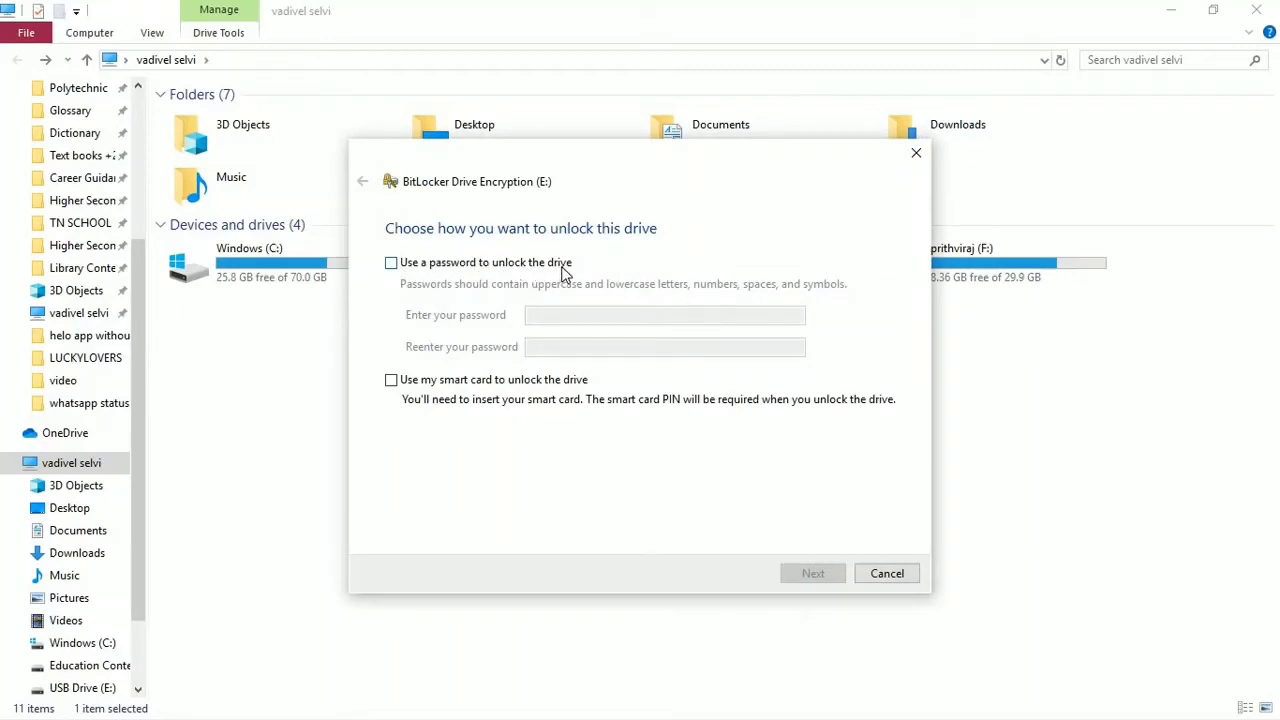
pyautogui.click(391, 264)
pyautogui.click(556, 316)
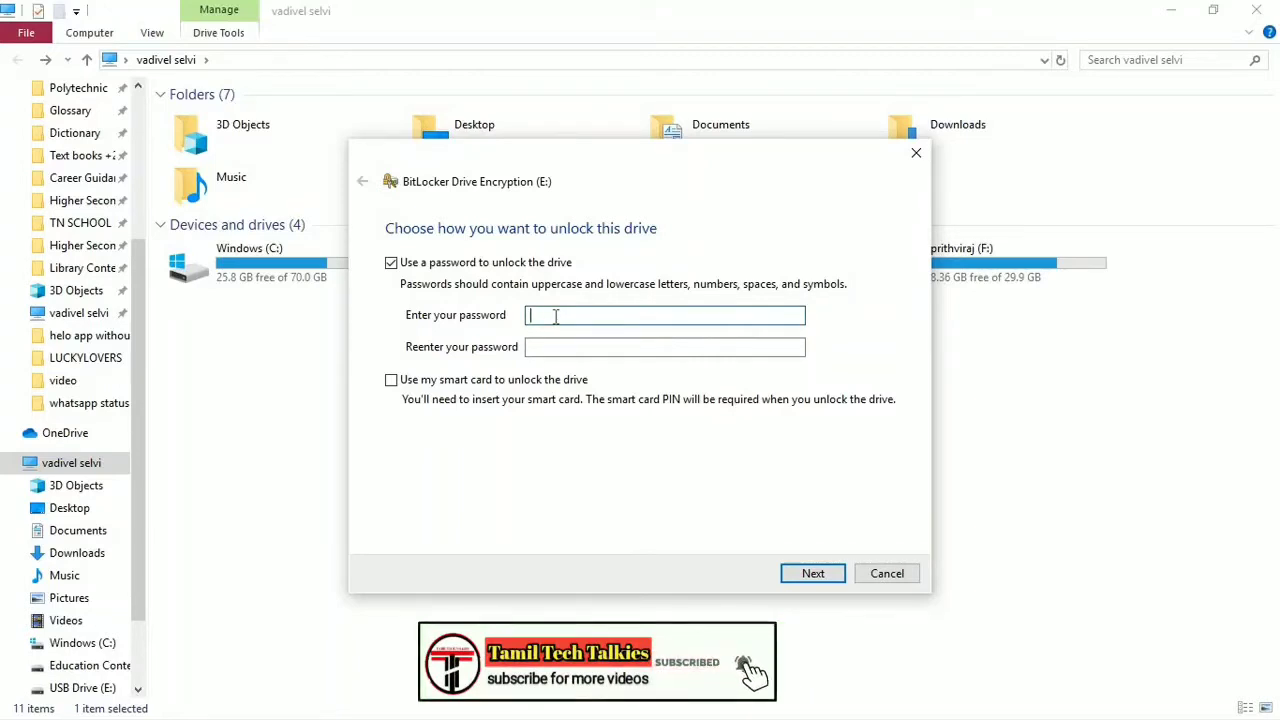
pyautogui.write('aaaaaa')
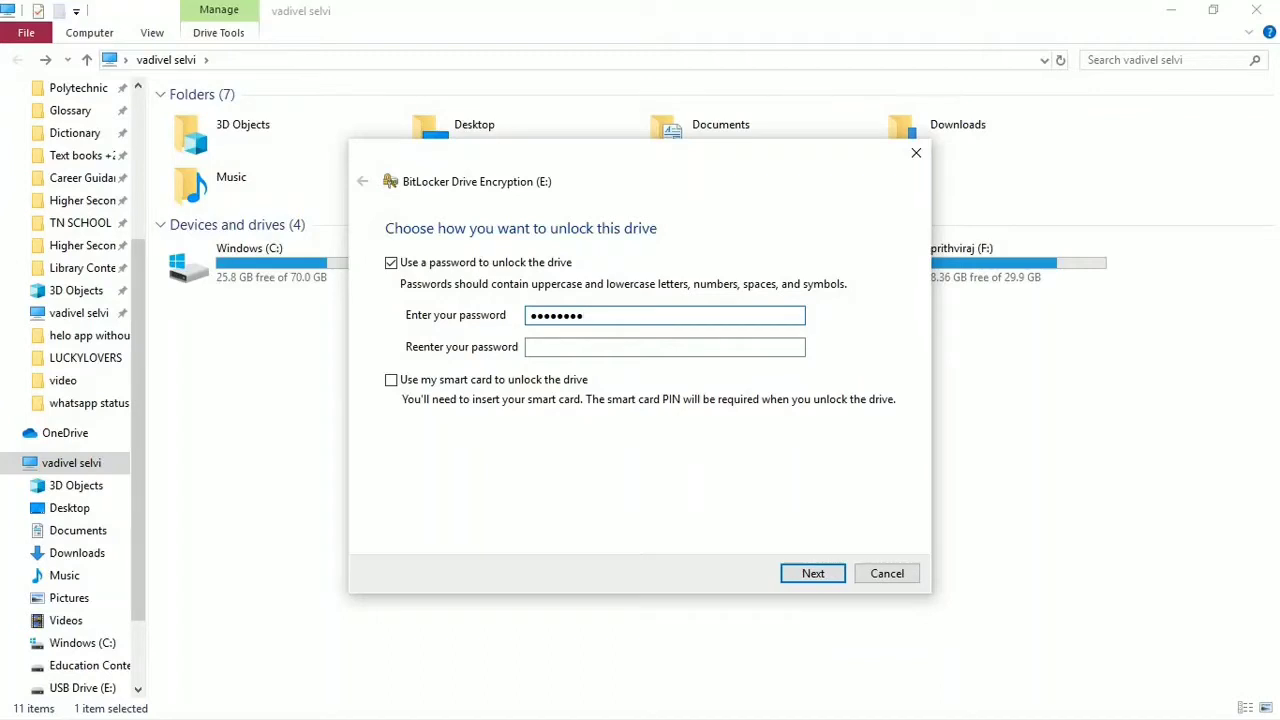
pyautogui.click(540, 347)
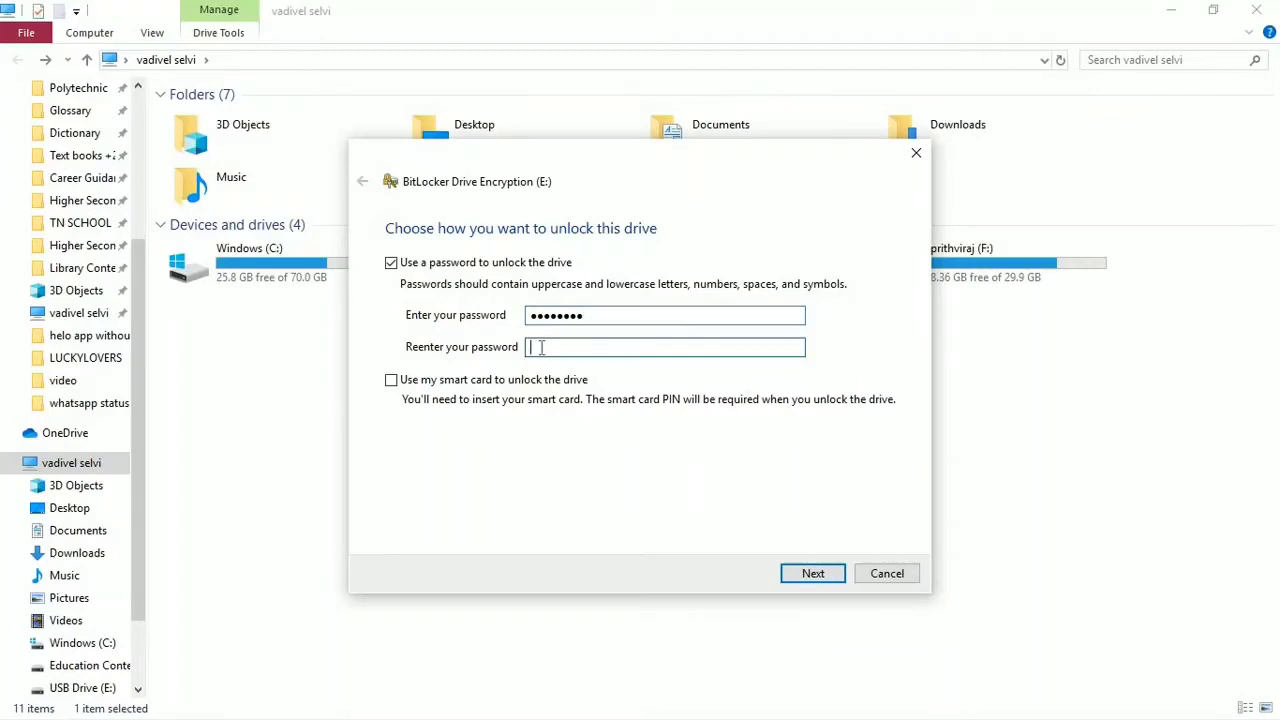
pyautogui.write('aaaaa')
pyautogui.click(820, 573)
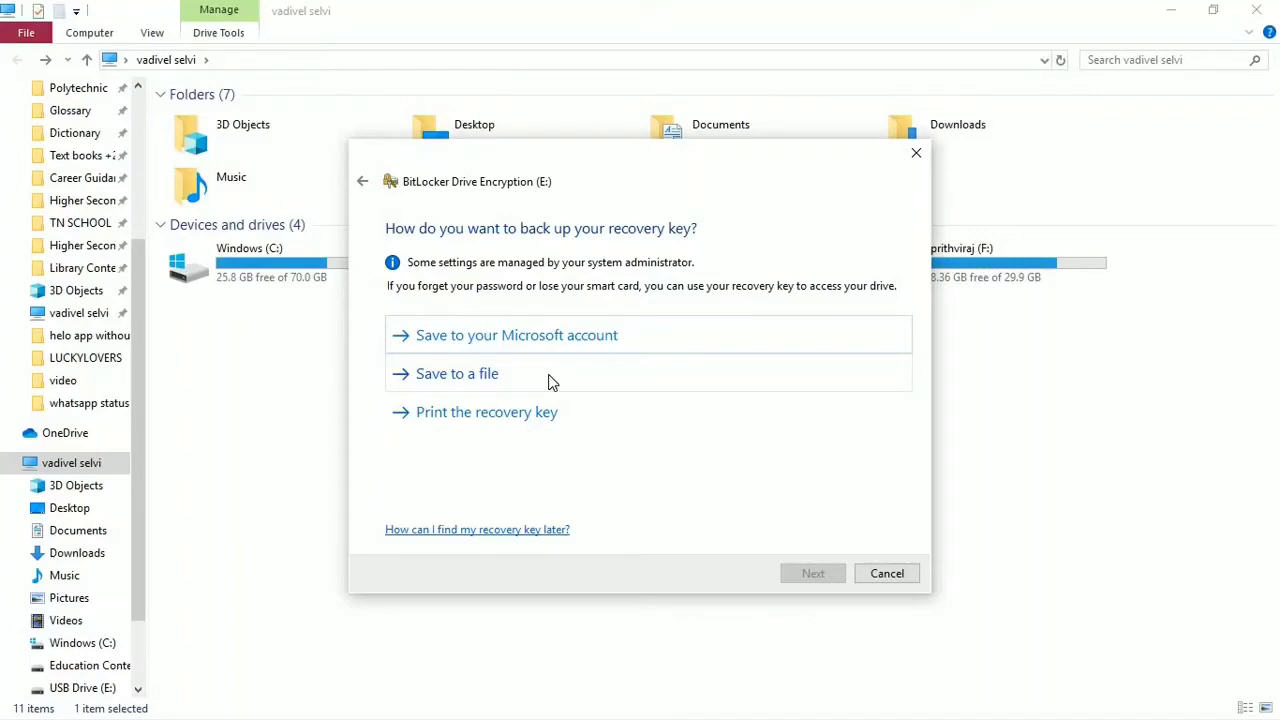
# Back up the BitLocker recovery key to a text file in the Downloads folder and continue to the encryption mode choice
pyautogui.click(476, 386)
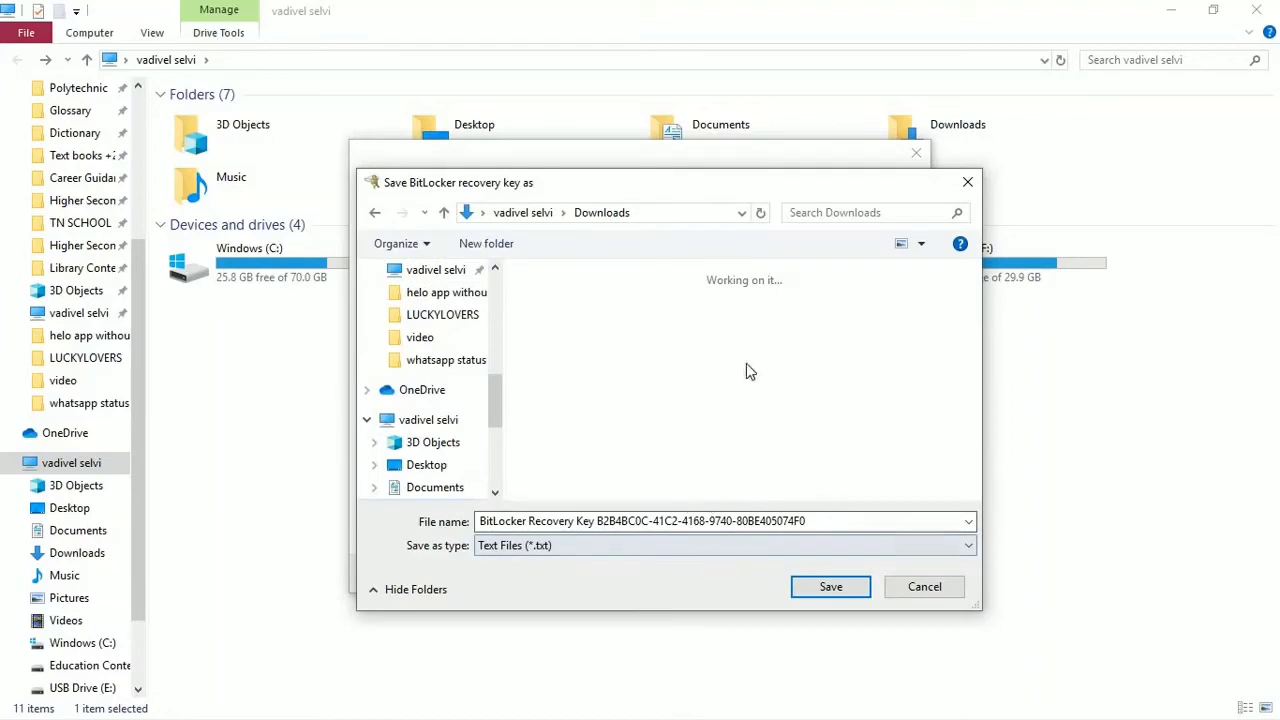
pyautogui.click(830, 587)
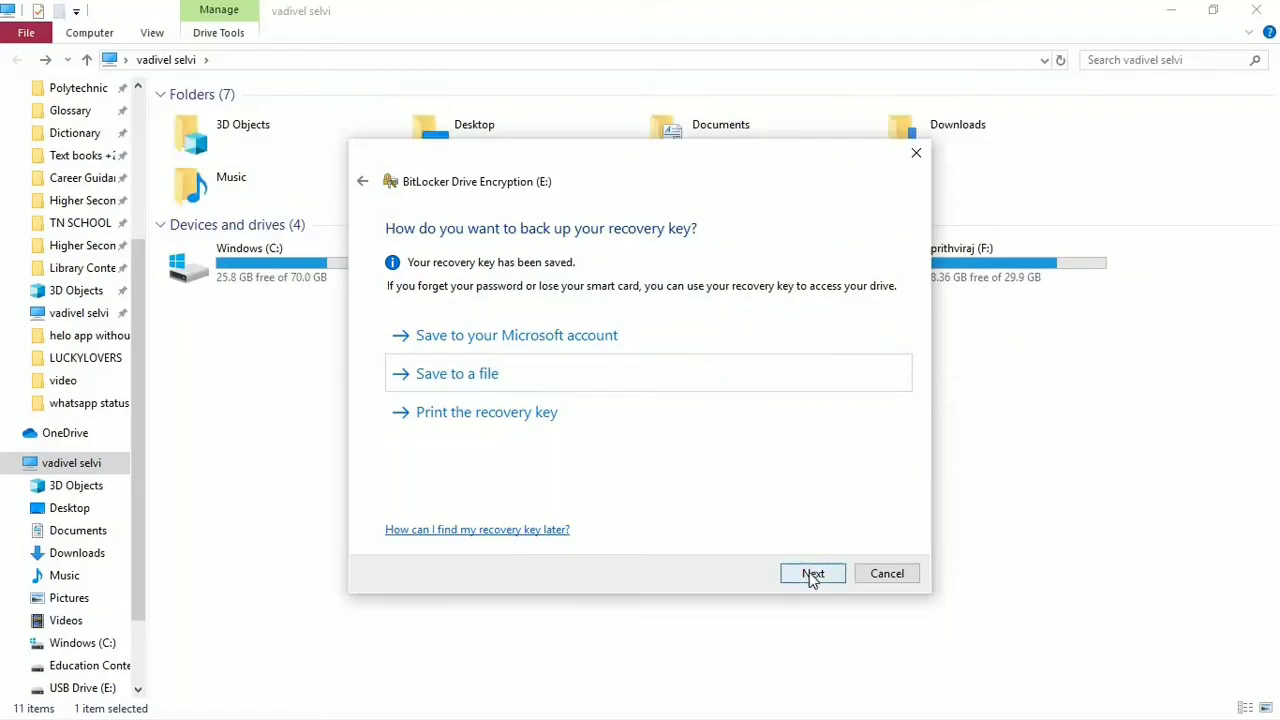
pyautogui.click(812, 575)
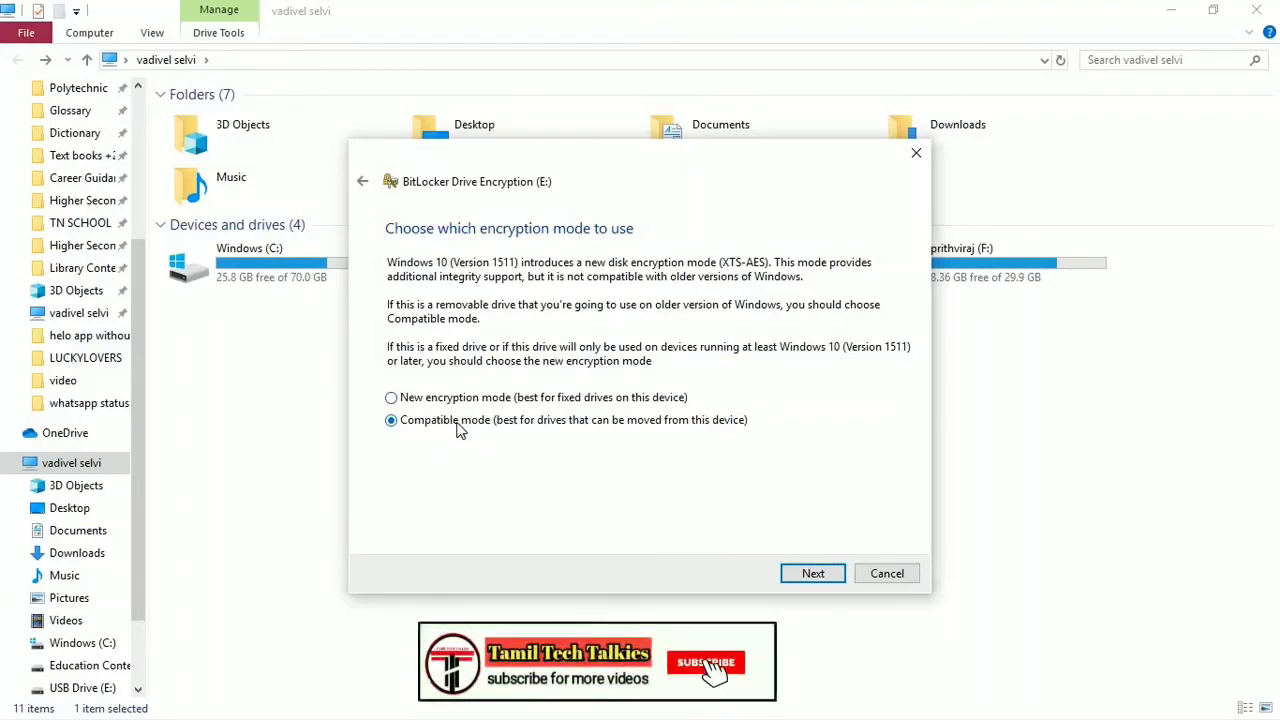
# Encrypt USB Drive (E:) in Compatible mode, bring up the encryption progress window, and close it once the process finishes
pyautogui.click(813, 576)
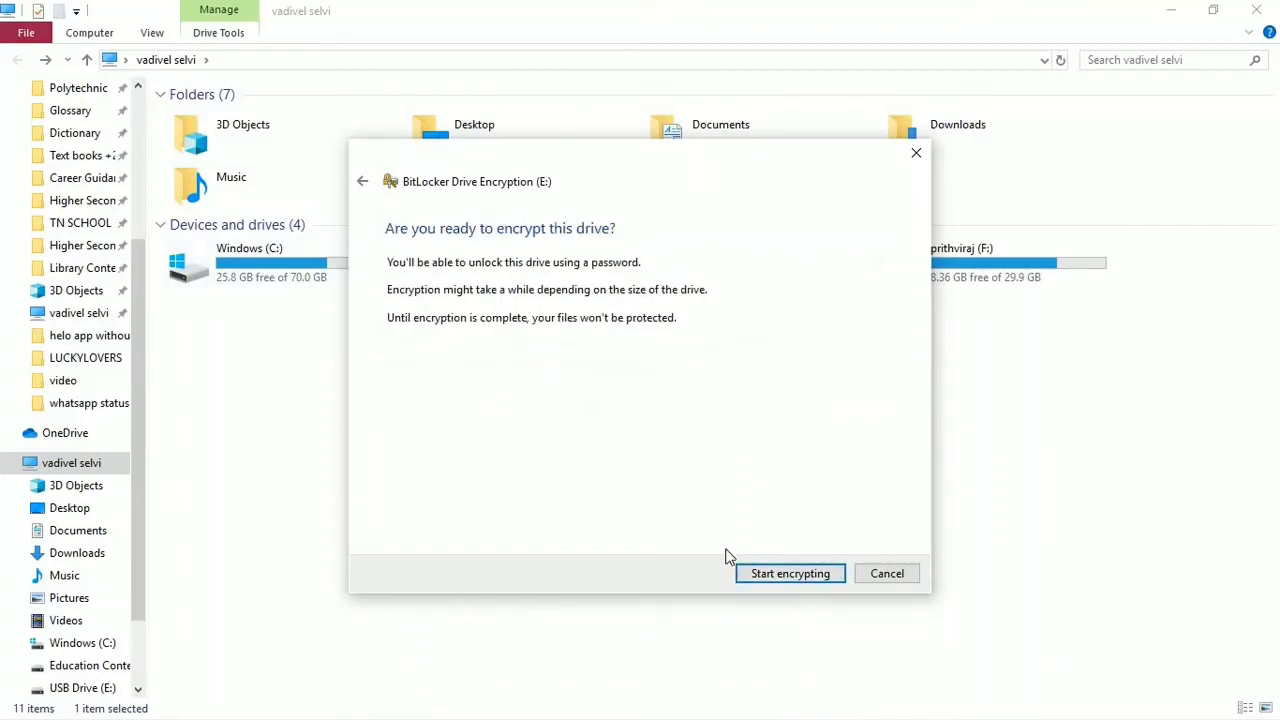
pyautogui.click(790, 574)
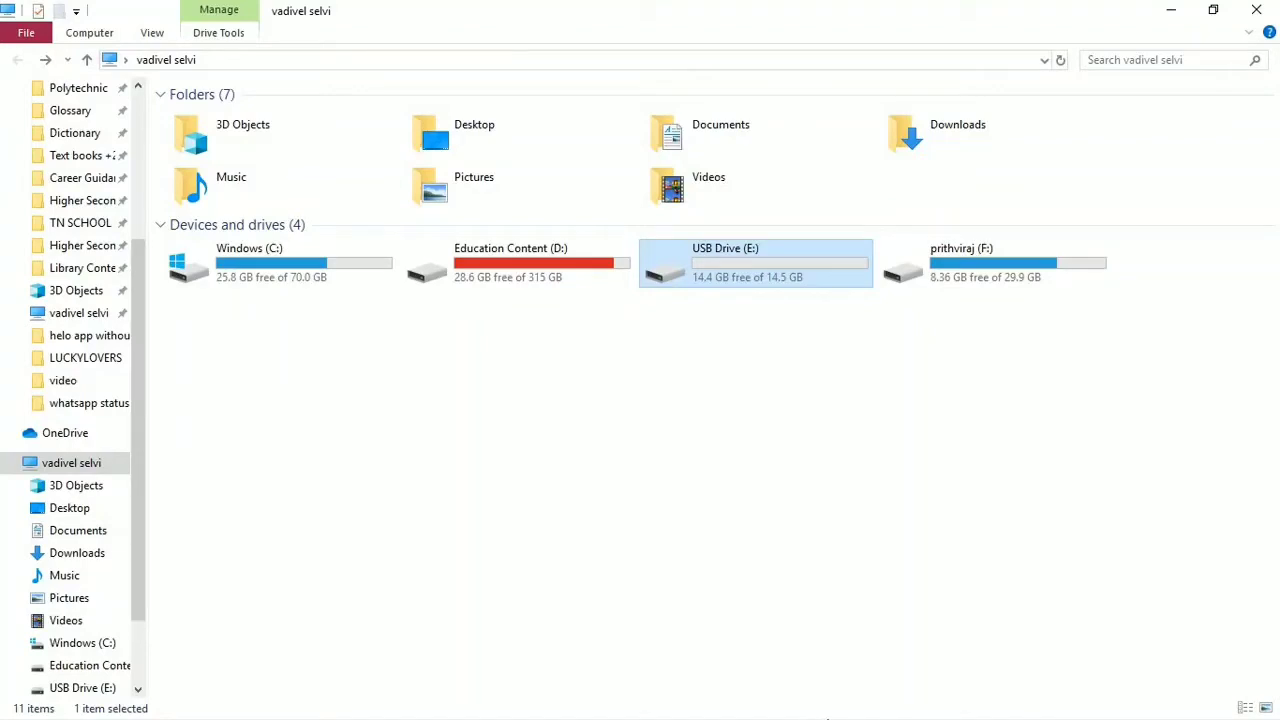
pyautogui.press('super')
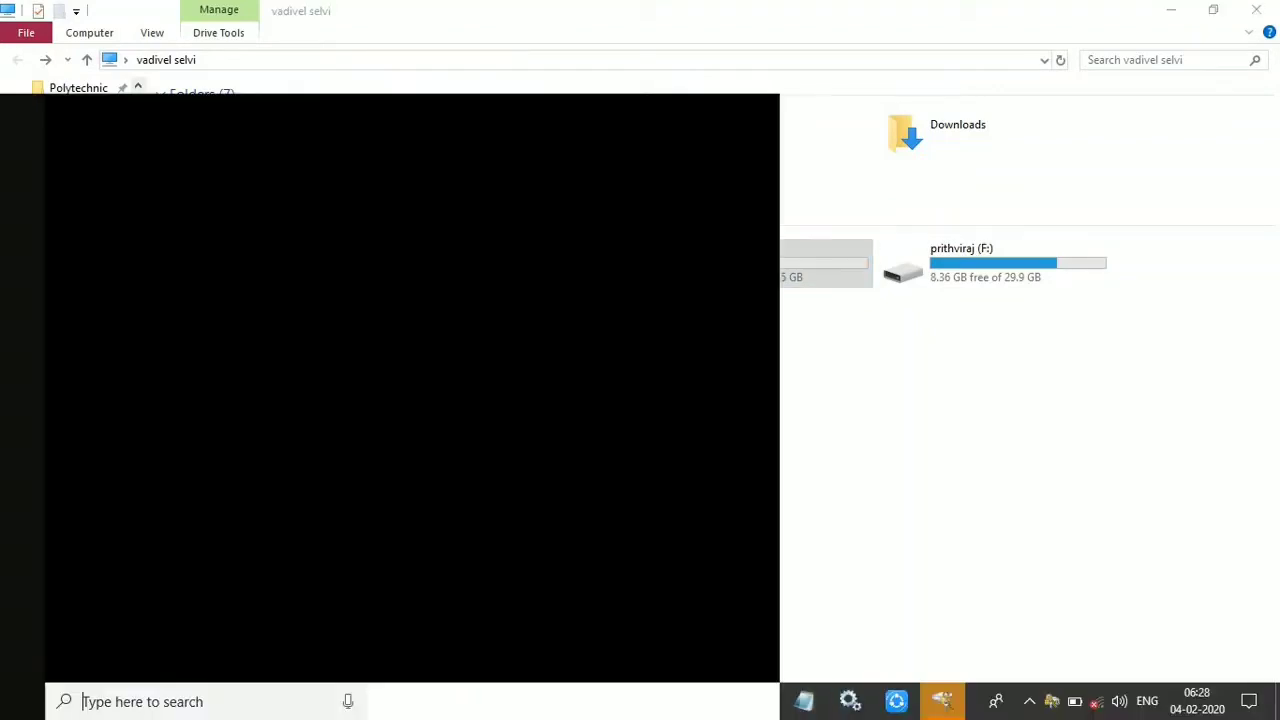
pyautogui.click(945, 703)
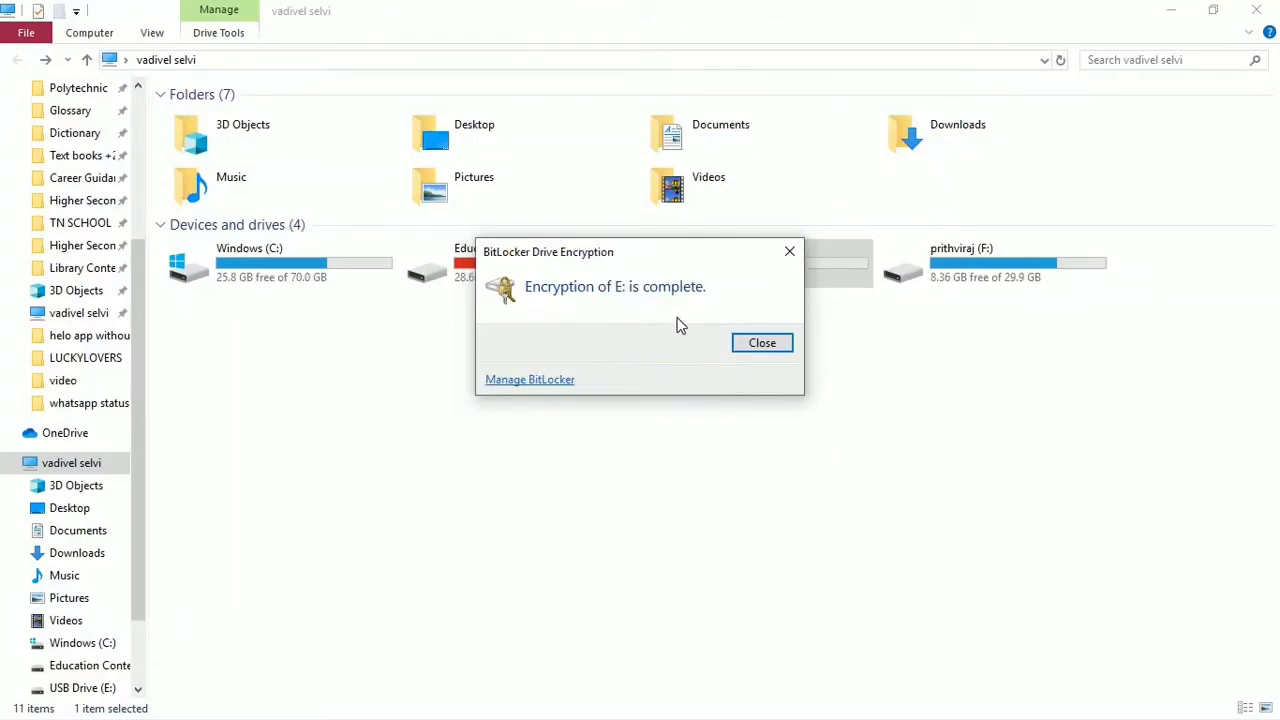
pyautogui.click(762, 343)
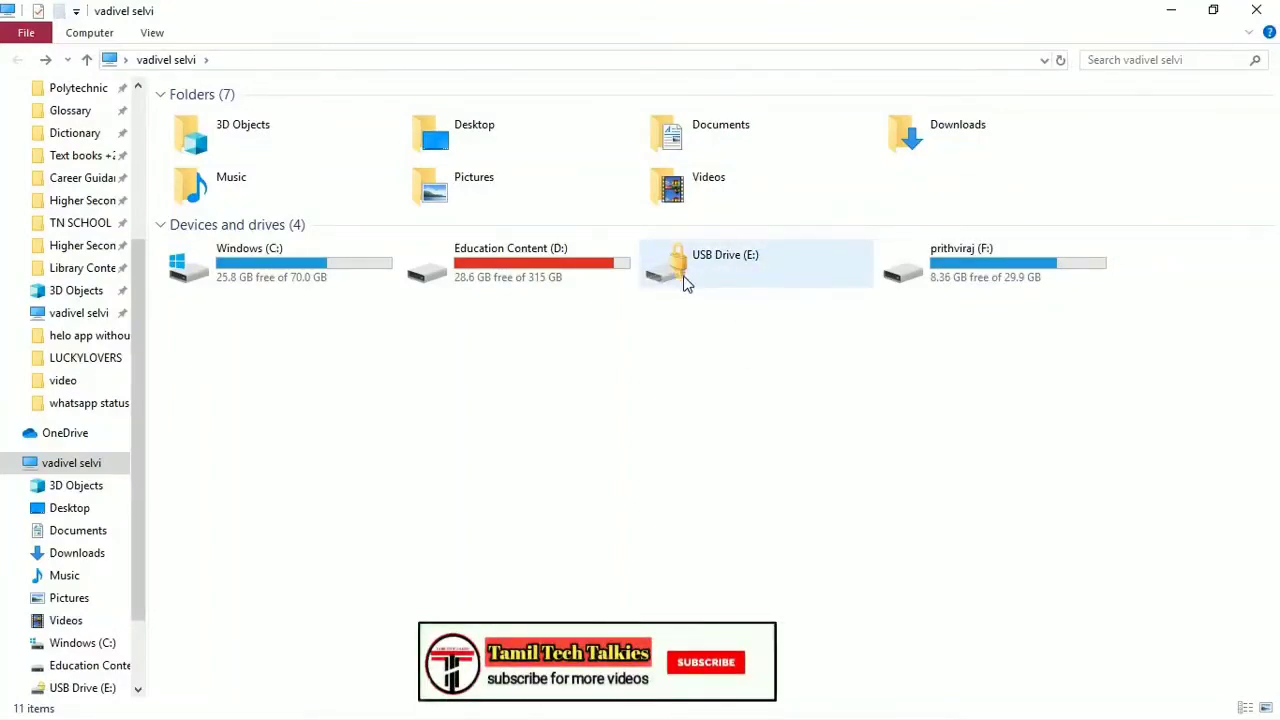
# Unlock USB Drive (E:) by entering its BitLocker password, then view its files and return to the drive overview
pyautogui.click(697, 277)
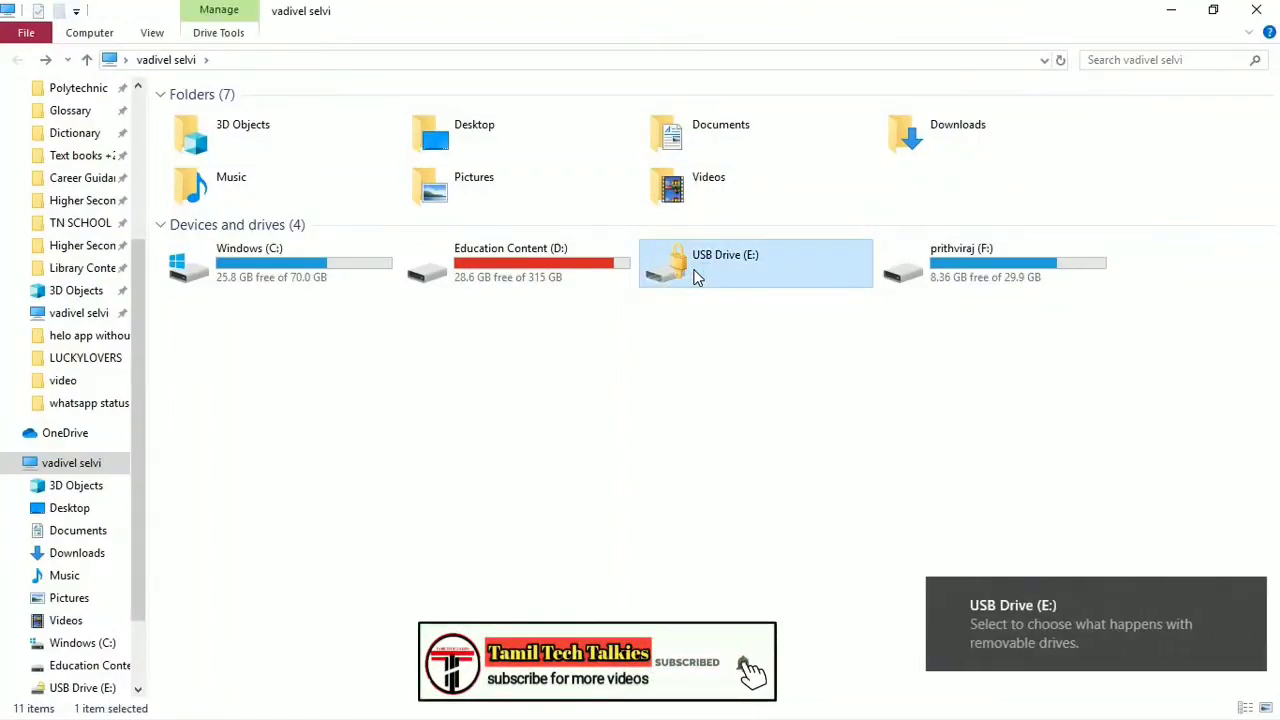
pyautogui.doubleClick(697, 277)
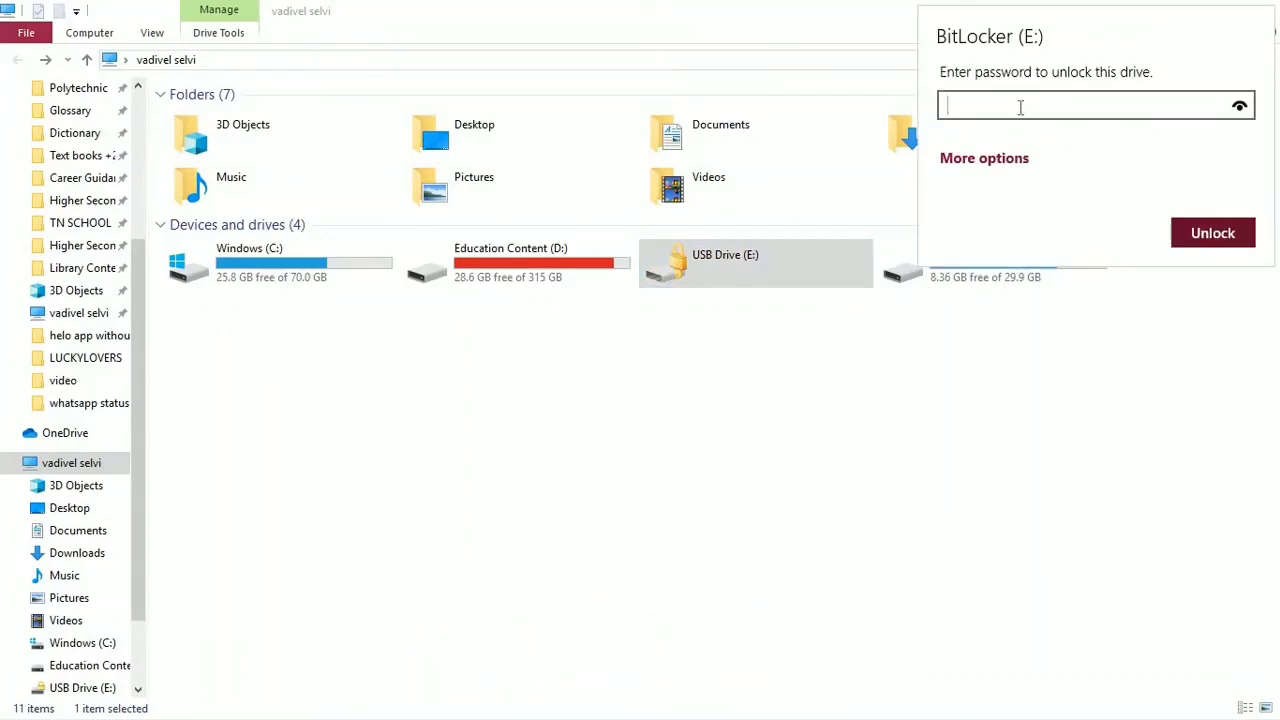
pyautogui.write('*********')
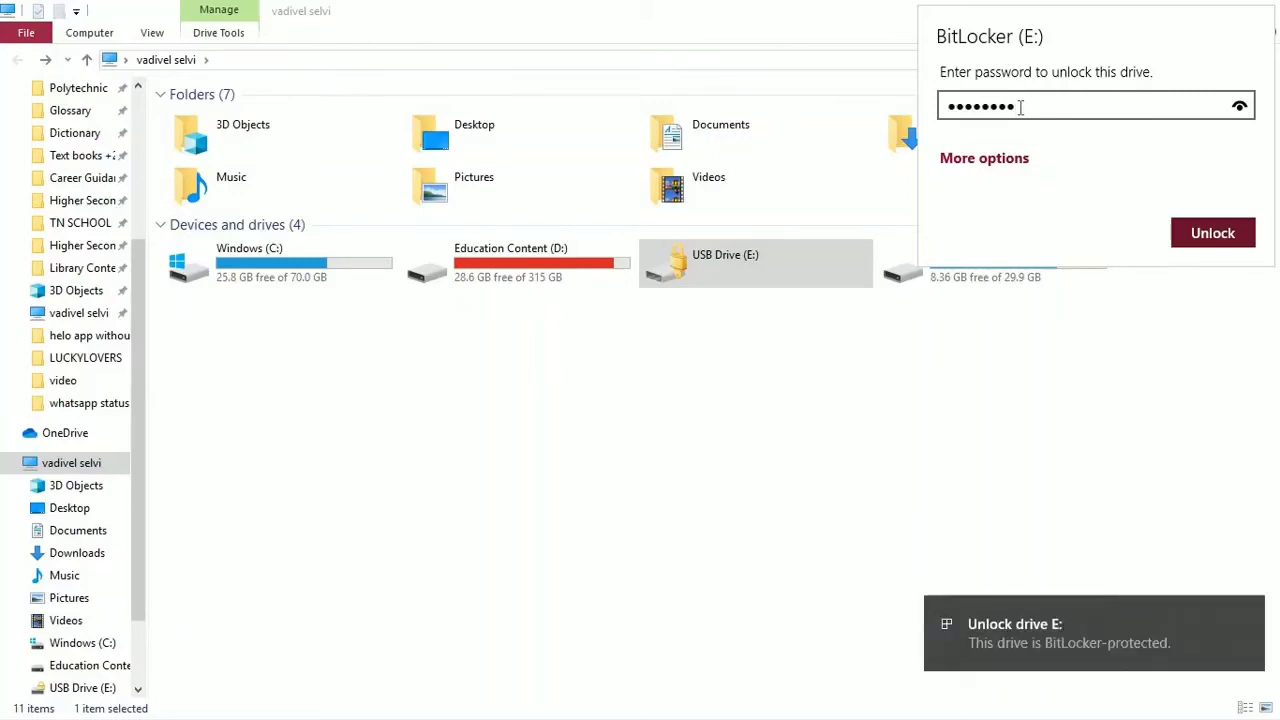
pyautogui.click(1198, 234)
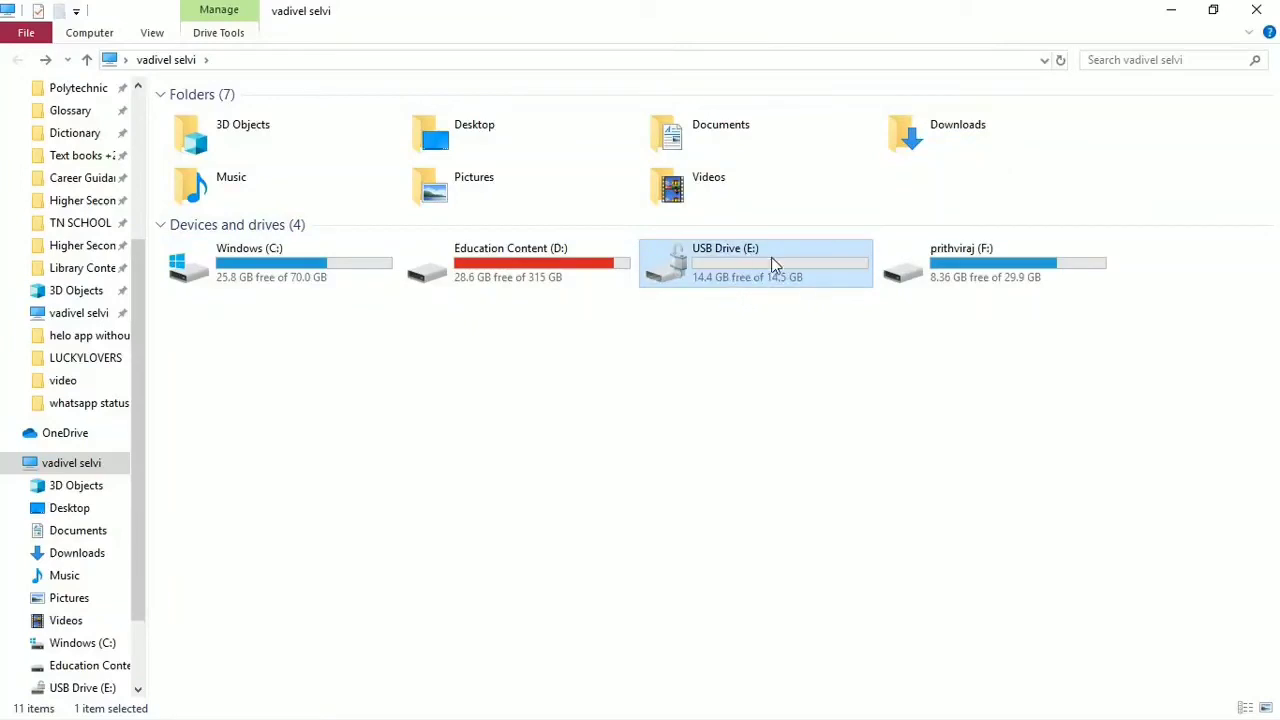
pyautogui.doubleClick(731, 270)
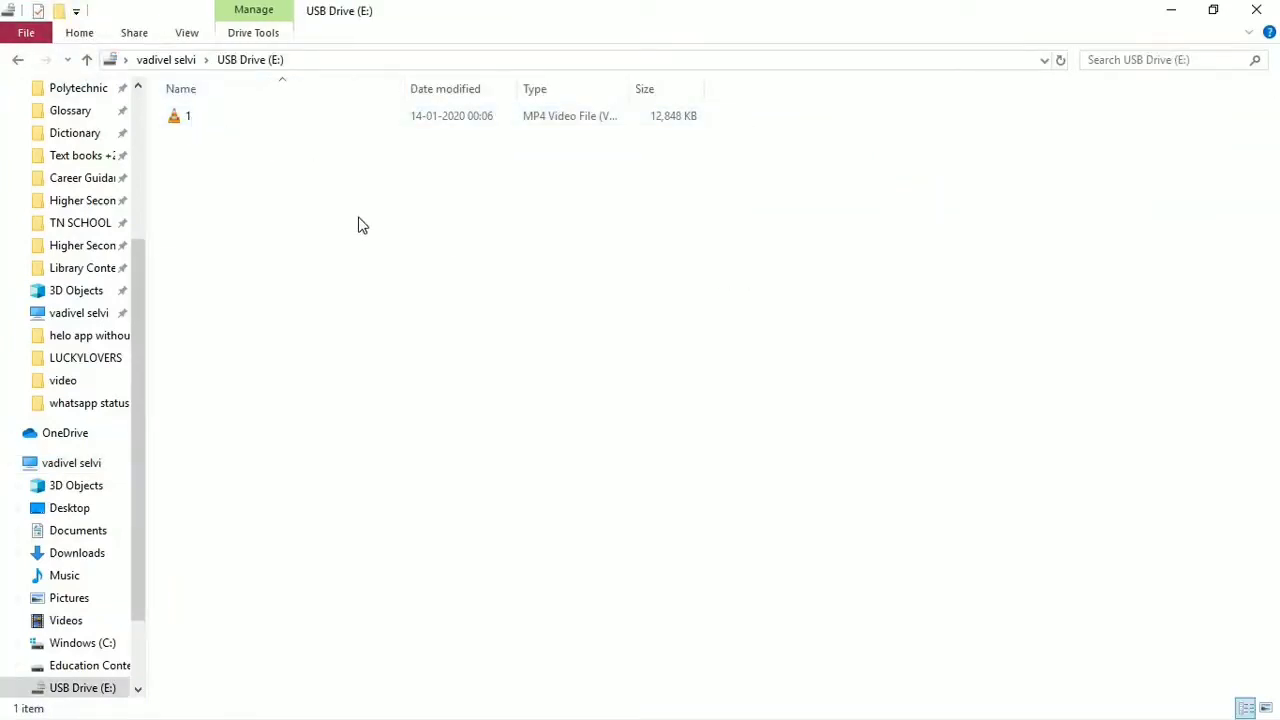
pyautogui.hotkey('alt', 'Left')
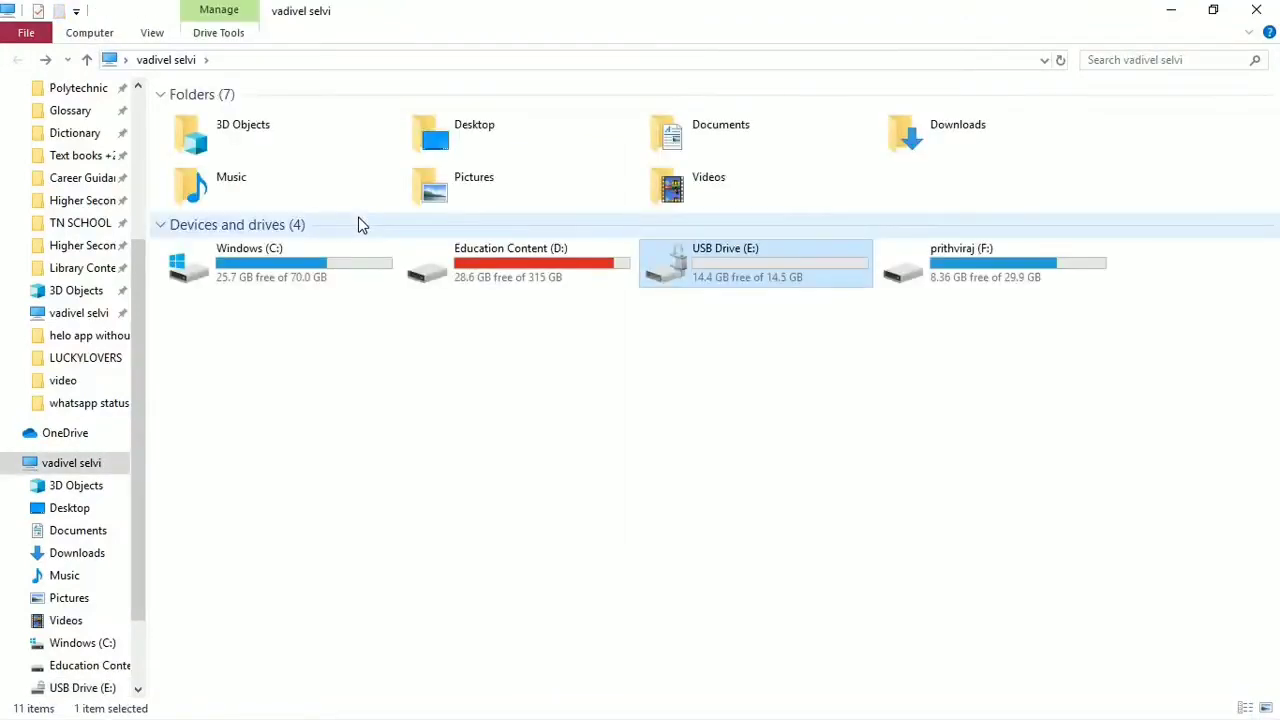
# Turn off BitLocker for USB Drive (E:) through its BitLocker management page and close the notice when decryption ends
pyautogui.rightClick(737, 275)
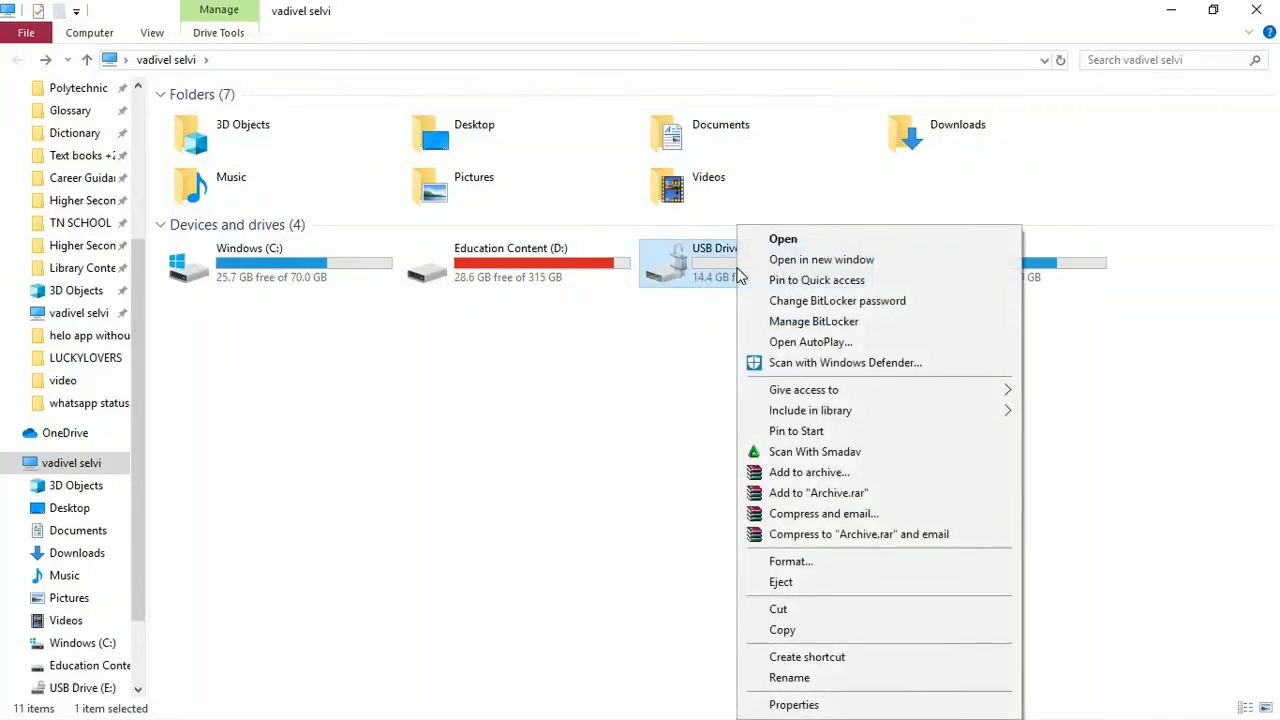
pyautogui.click(813, 322)
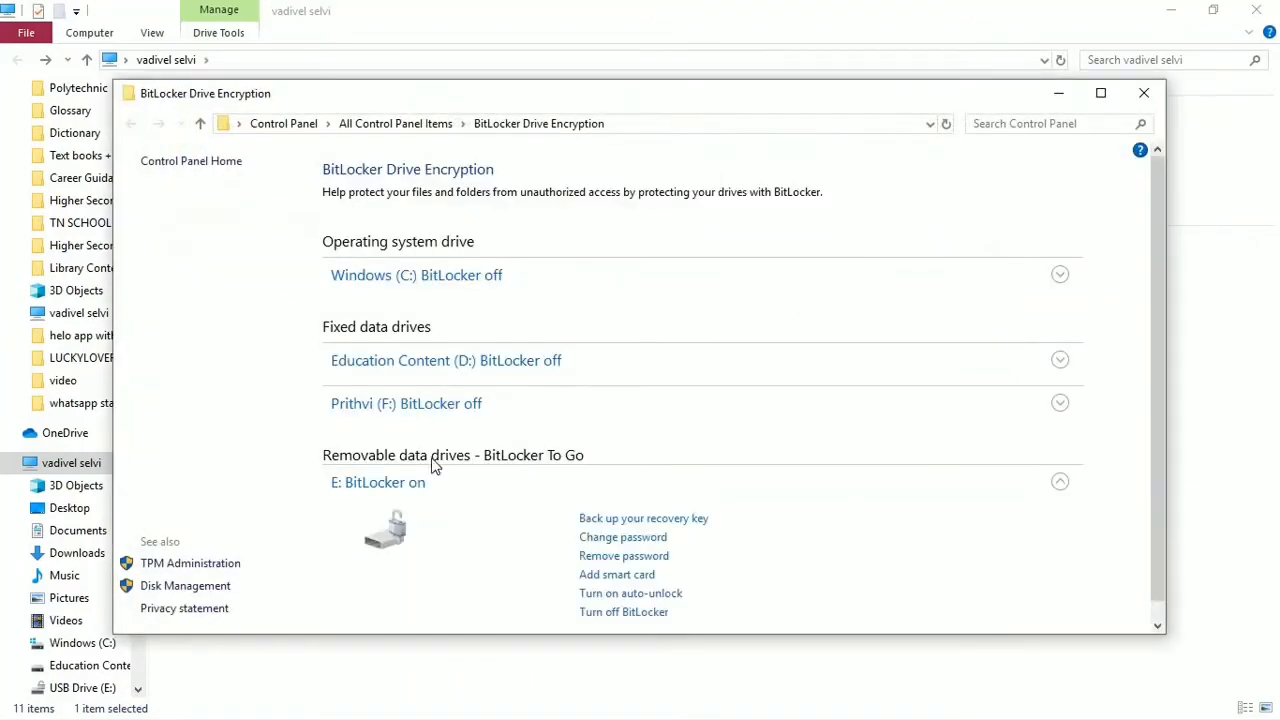
pyautogui.click(645, 614)
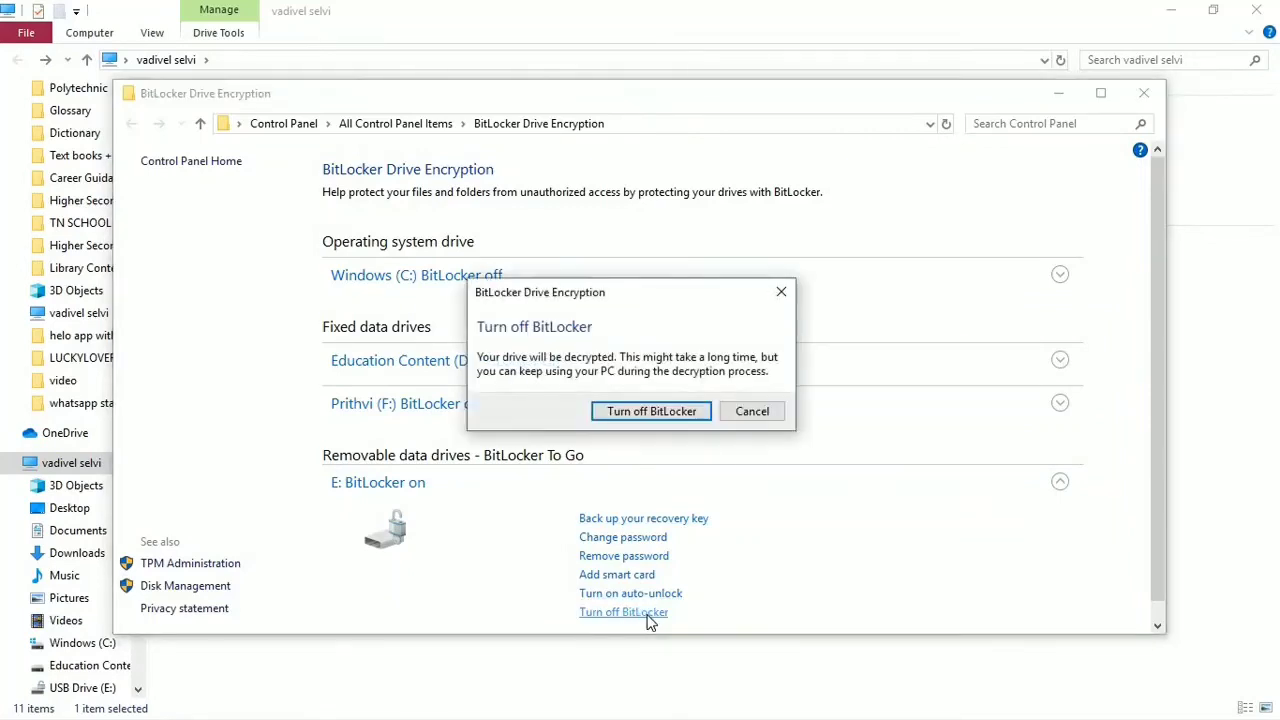
pyautogui.click(653, 414)
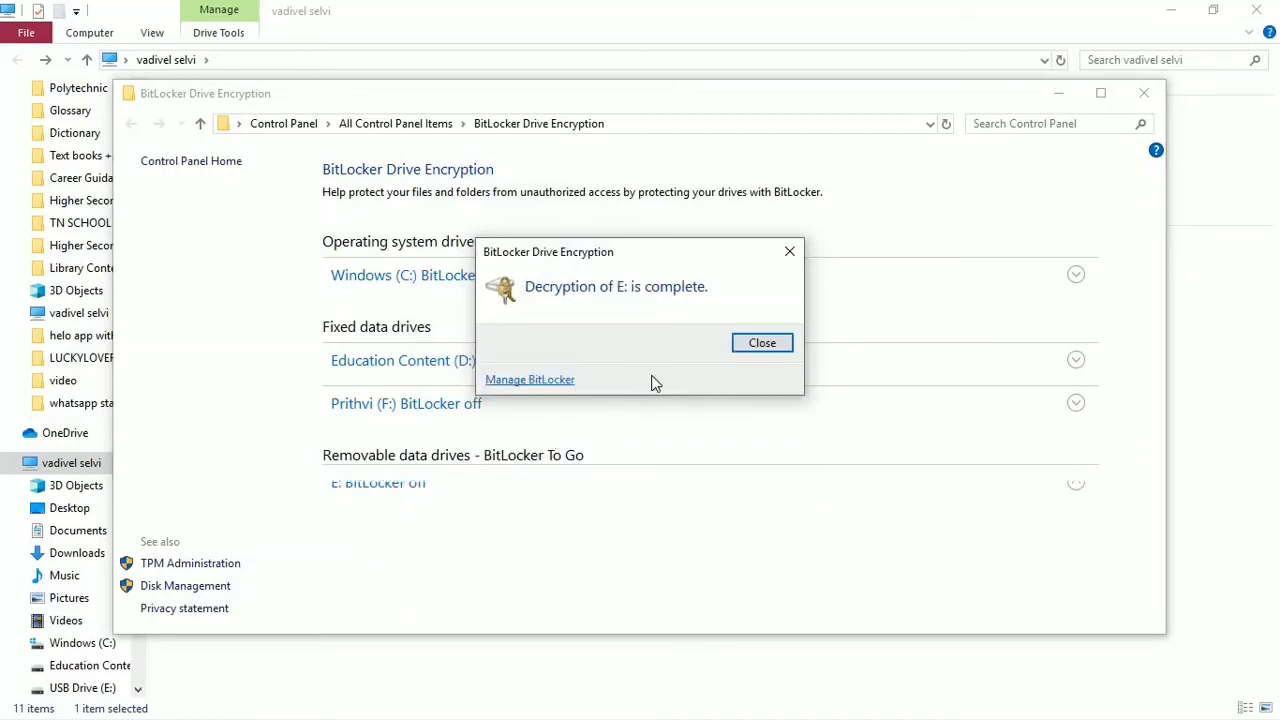
pyautogui.click(761, 345)
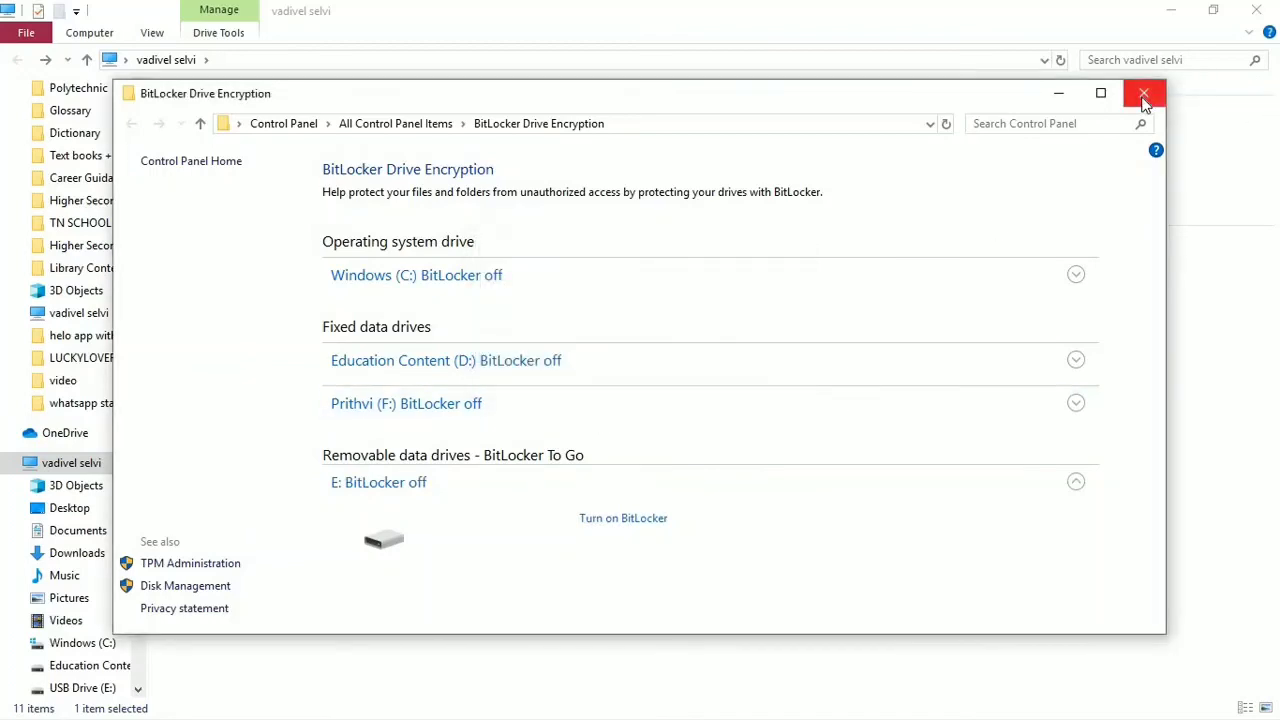